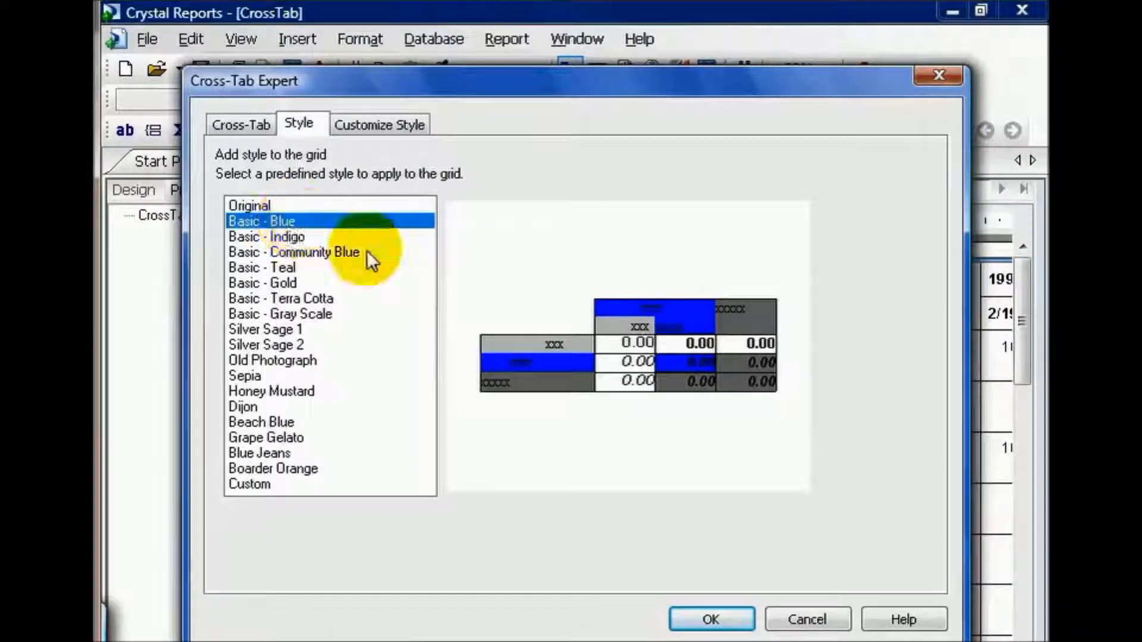
Apply the Basic - Blue predefined style to the cross-tab, discarding any customized changes.
{"action": "left_click", "coordinate": [704, 616]}
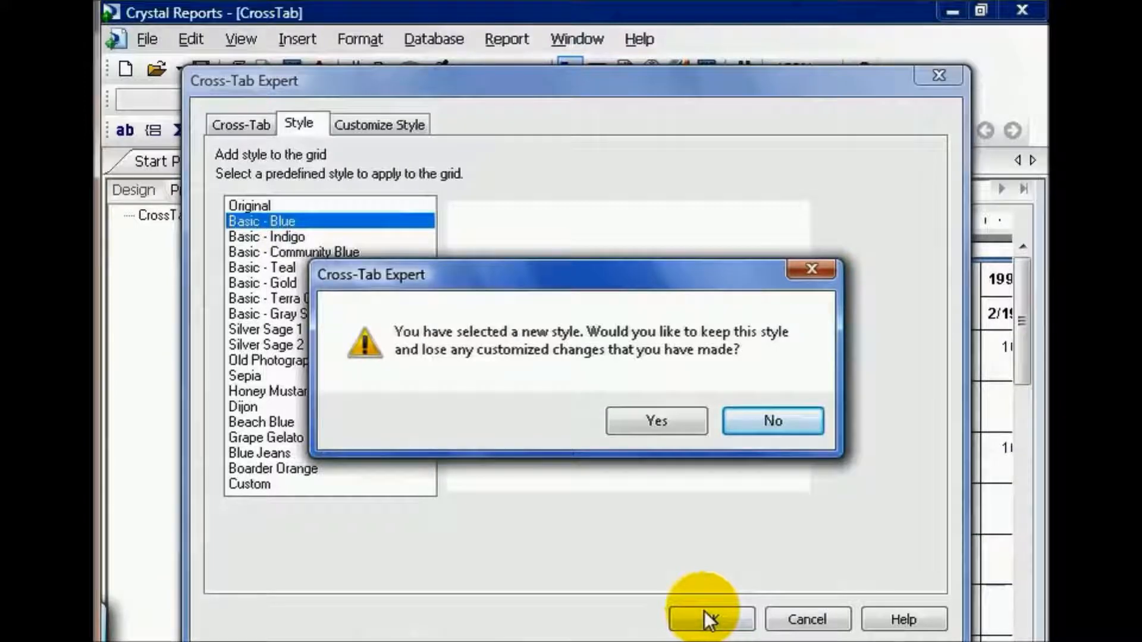
{"action": "left_click", "coordinate": [662, 423]}
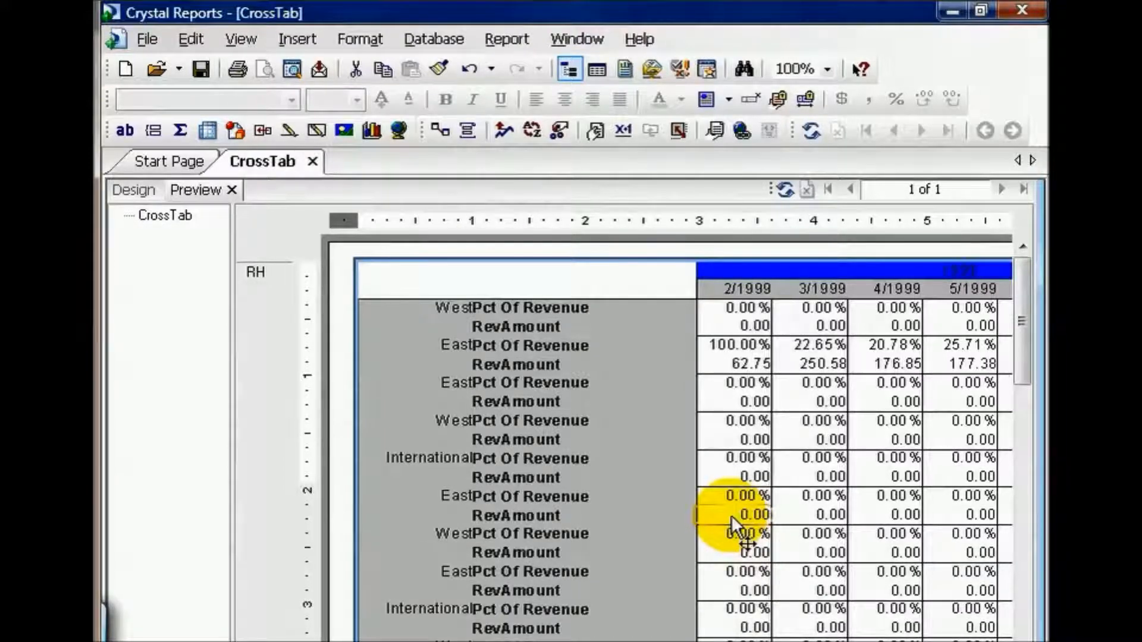
Preview other predefined styles for the cross-tab and apply Old Photograph, discarding any customized changes.
{"action": "left_click", "coordinate": [398, 284]}
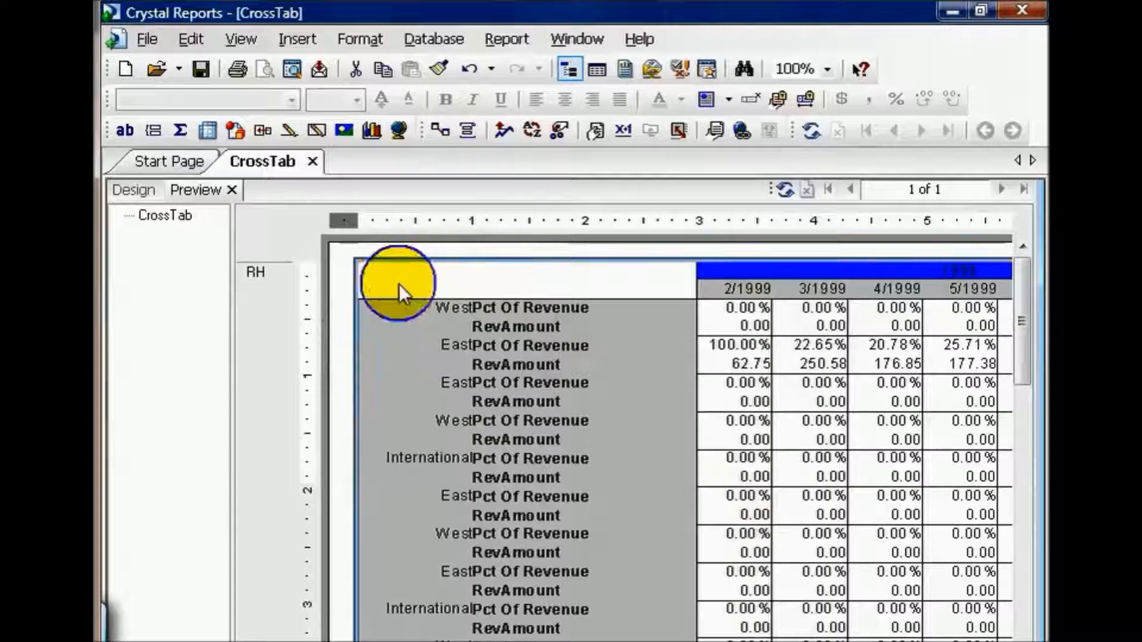
{"action": "right_click", "coordinate": [398, 284]}
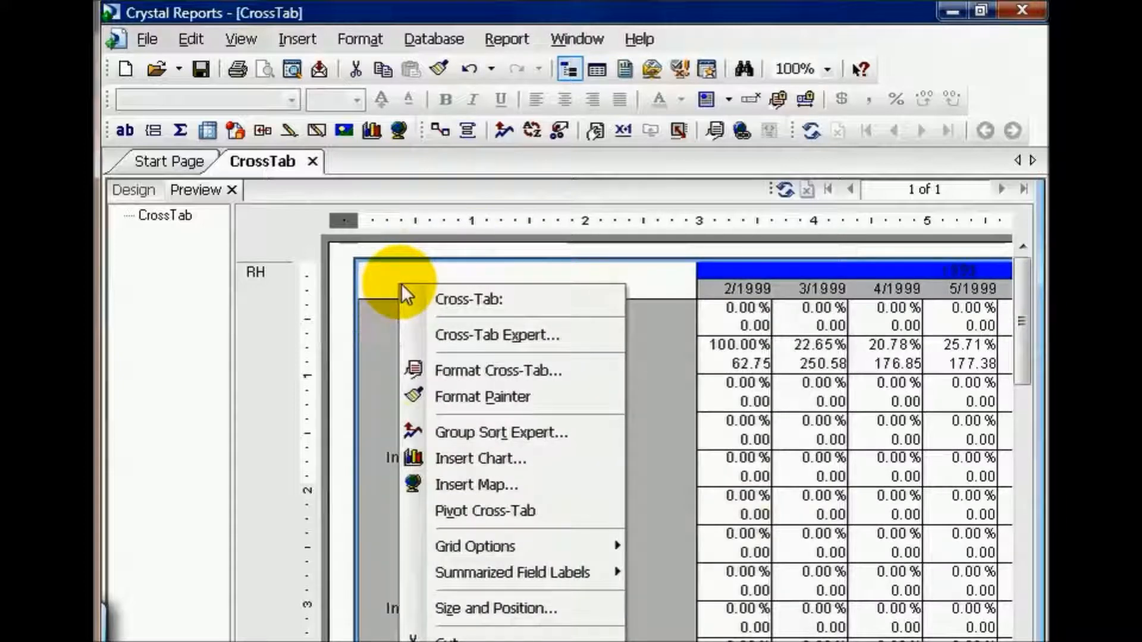
{"action": "left_click", "coordinate": [452, 337]}
{"action": "left_click", "coordinate": [308, 121]}
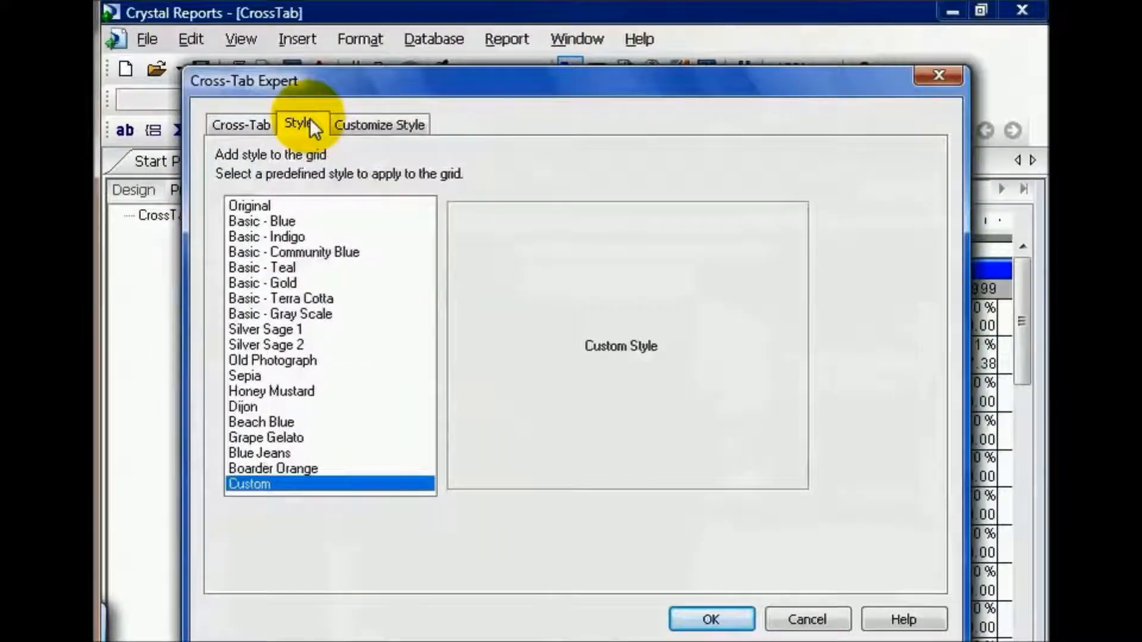
{"action": "left_click", "coordinate": [273, 267]}
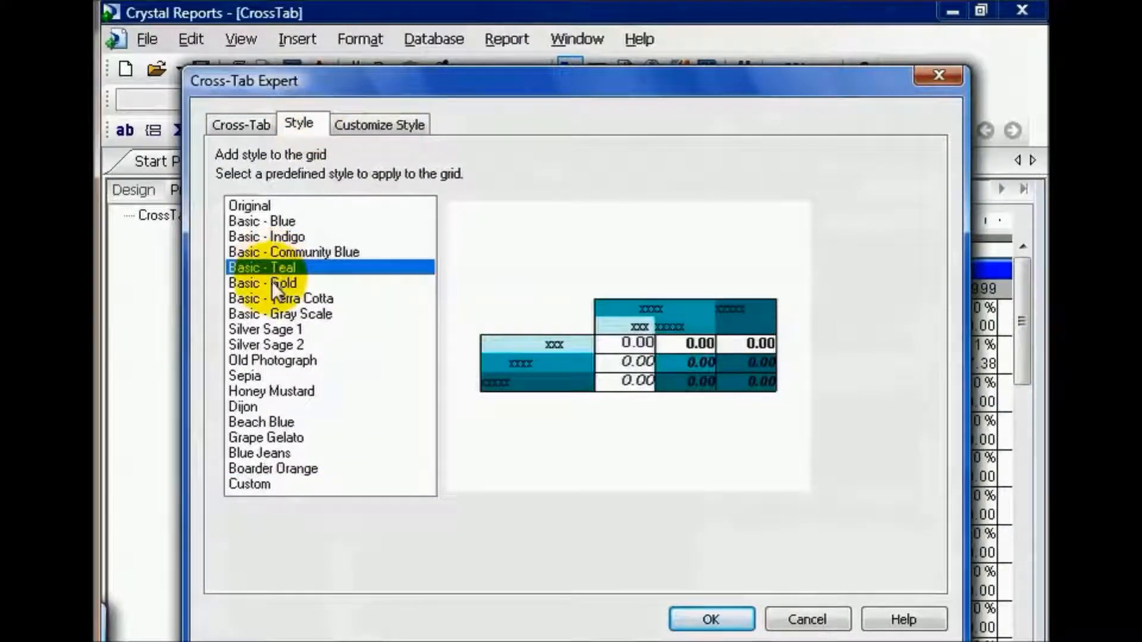
{"action": "left_click", "coordinate": [272, 283]}
{"action": "left_click", "coordinate": [283, 315]}
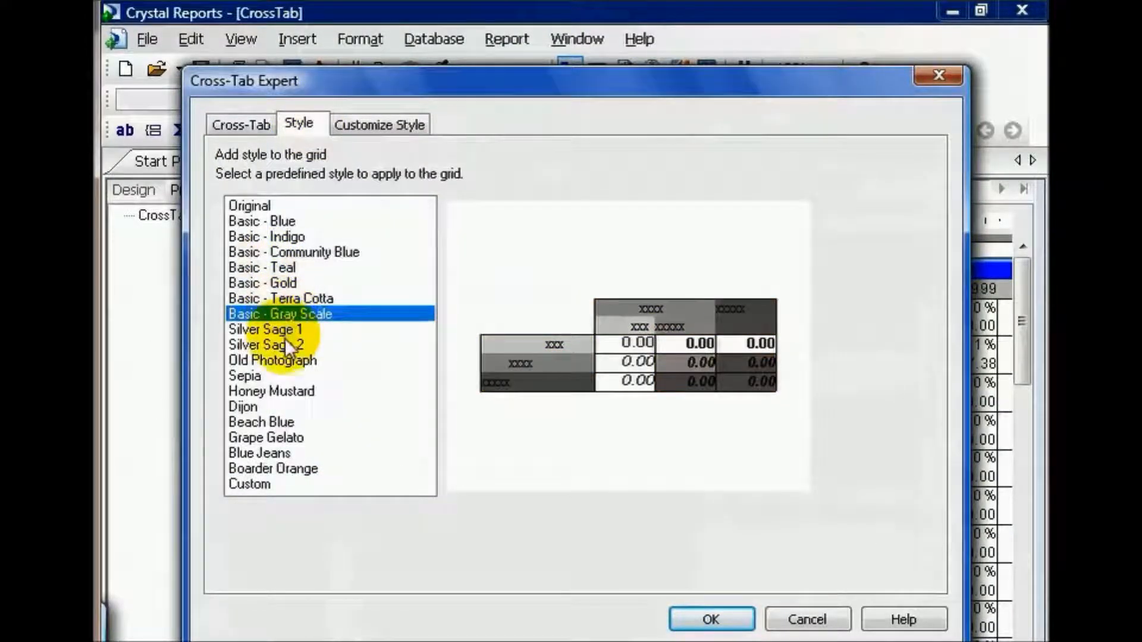
{"action": "left_click", "coordinate": [280, 359]}
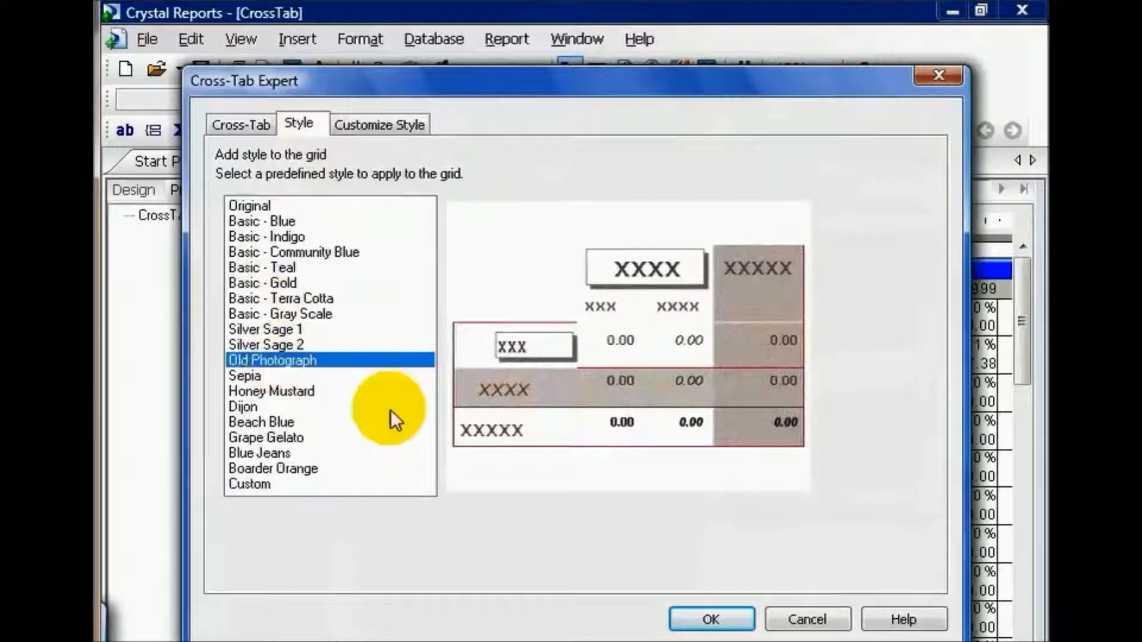
{"action": "left_click", "coordinate": [714, 618]}
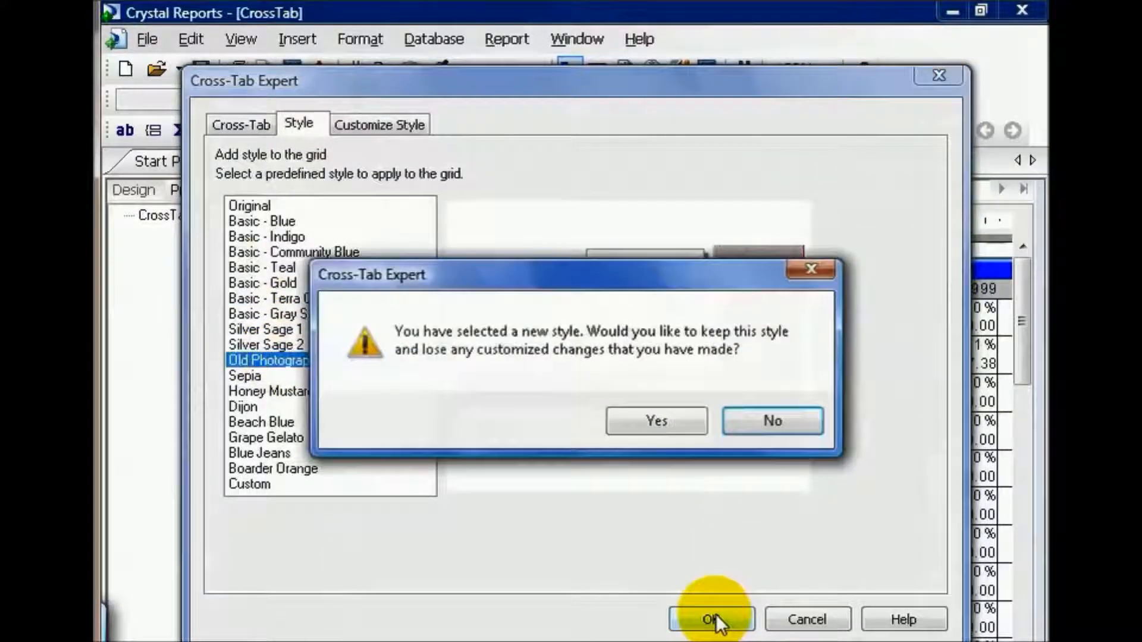
{"action": "left_click", "coordinate": [670, 423]}
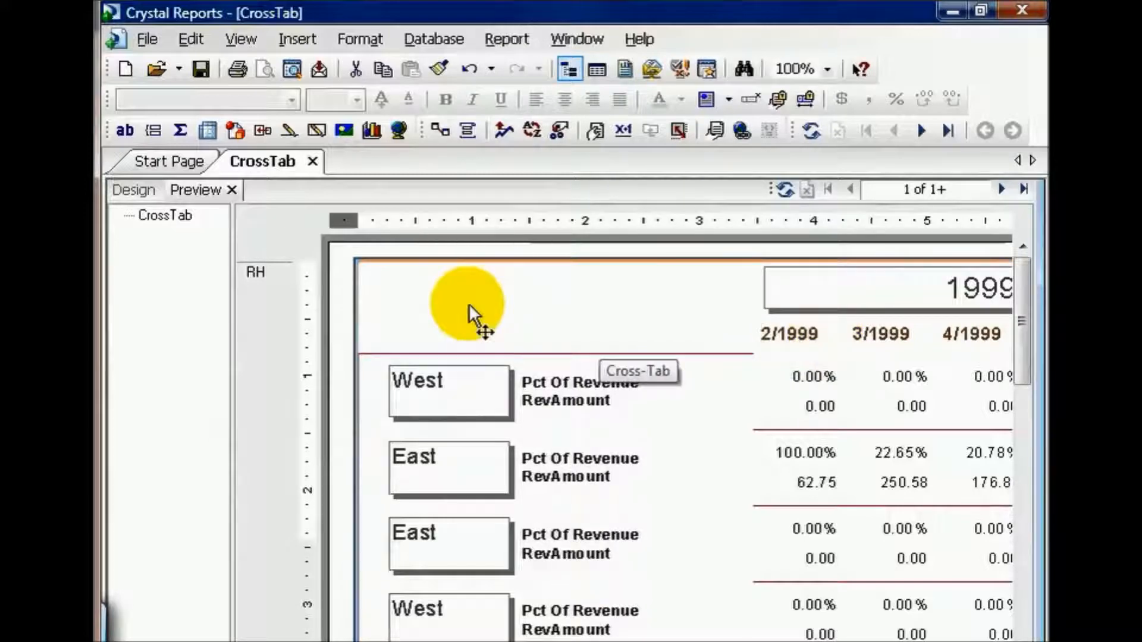
Undo the last two cross-tab style changes.
{"action": "key", "text": "ctrl+z"}
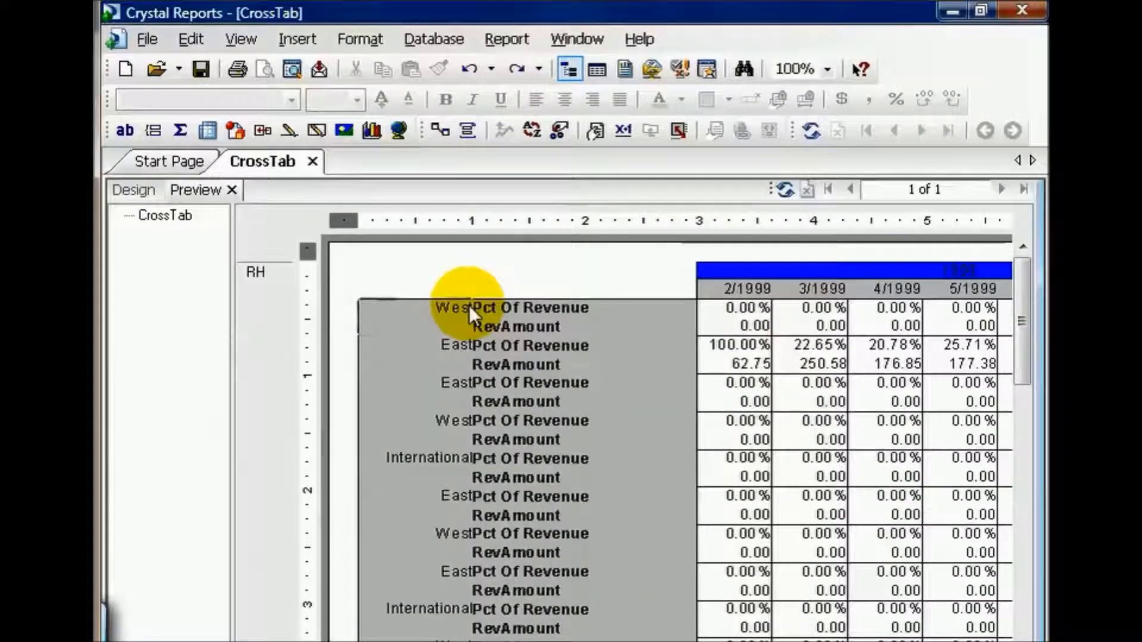
{"action": "key", "text": "ctrl+z"}
In the cross-tab's grid line formatting, set the style of the row labels vertical lines to Dotted.
{"action": "left_click", "coordinate": [467, 305]}
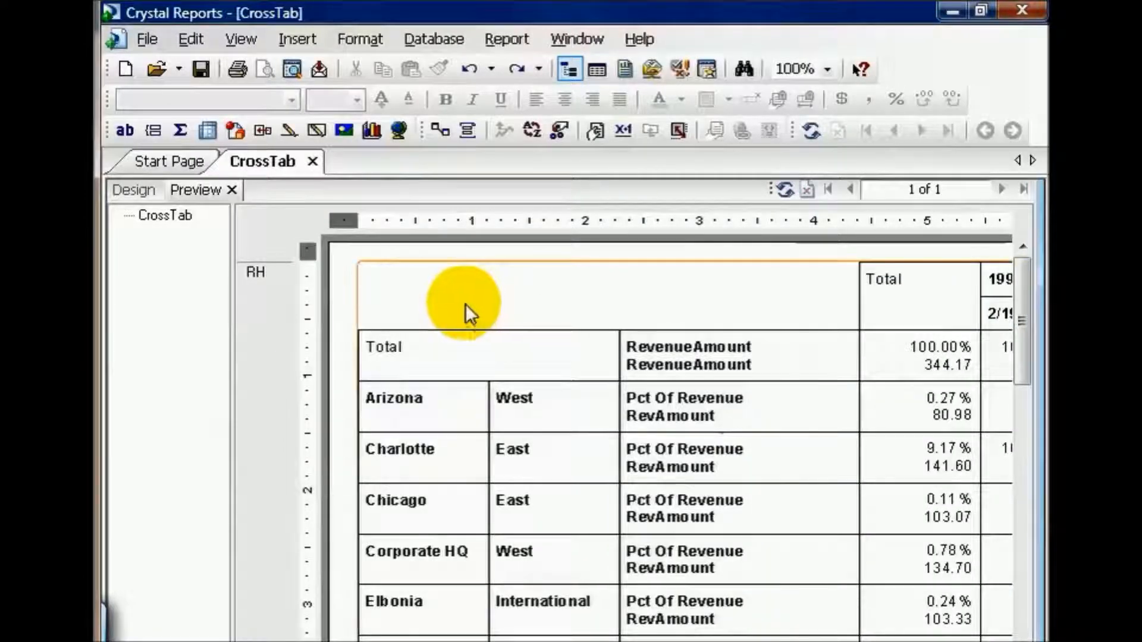
{"action": "right_click", "coordinate": [465, 303]}
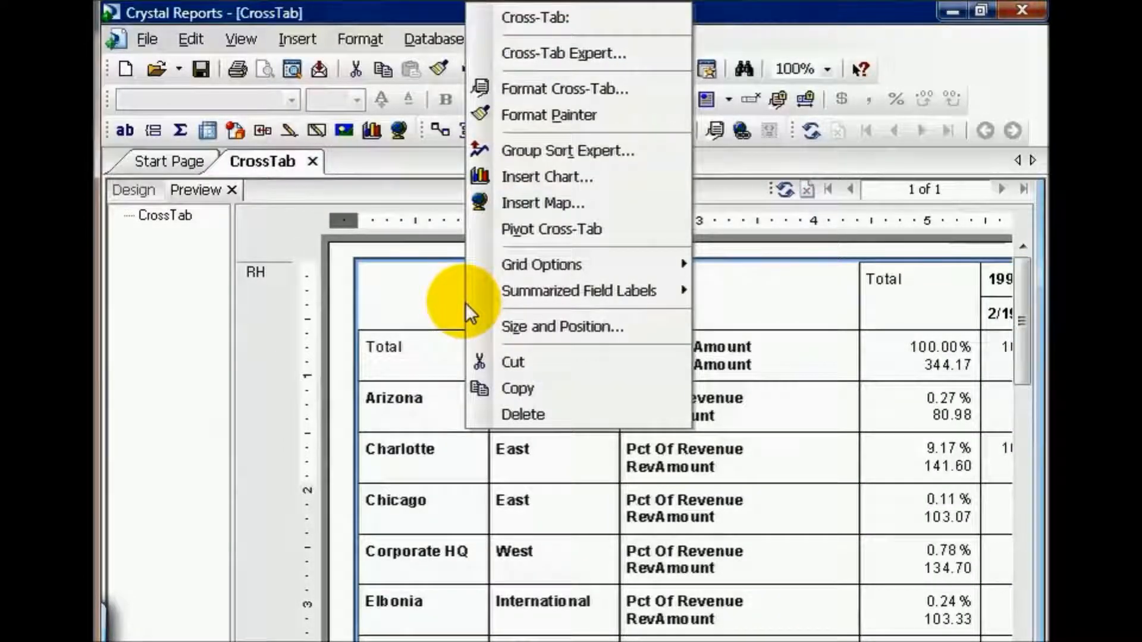
{"action": "left_click", "coordinate": [544, 54]}
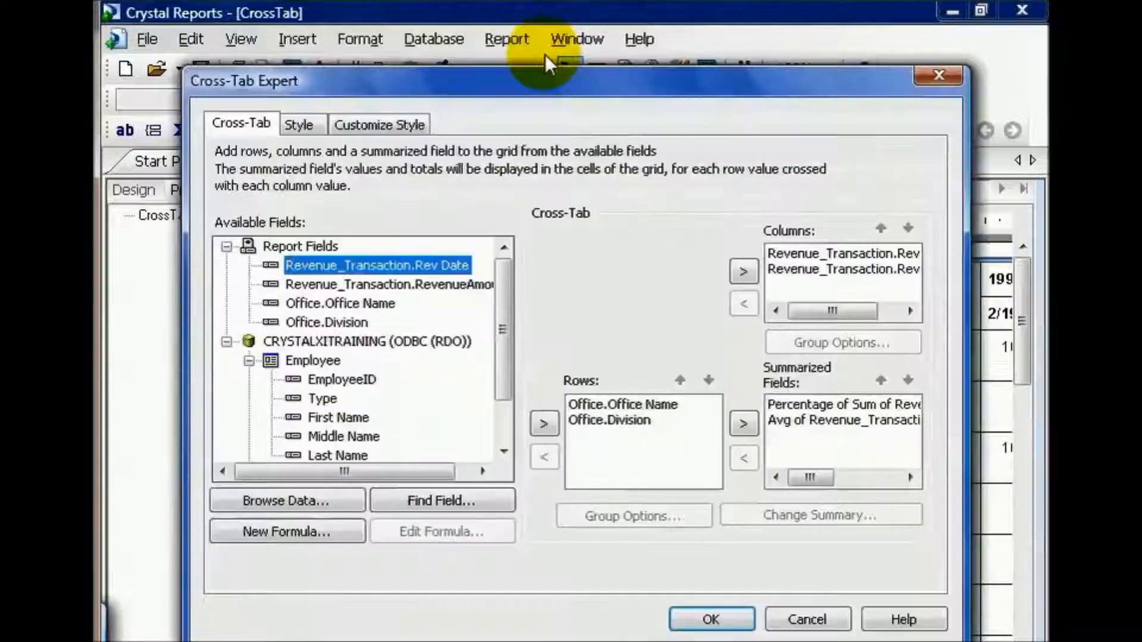
{"action": "left_click", "coordinate": [388, 126]}
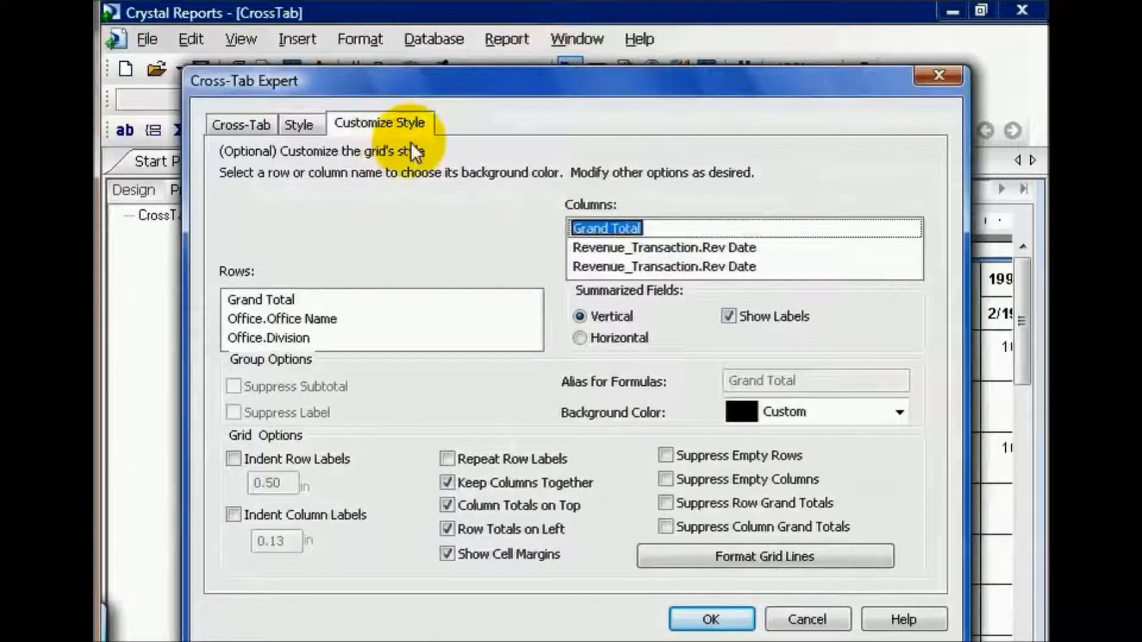
{"action": "left_click", "coordinate": [755, 555]}
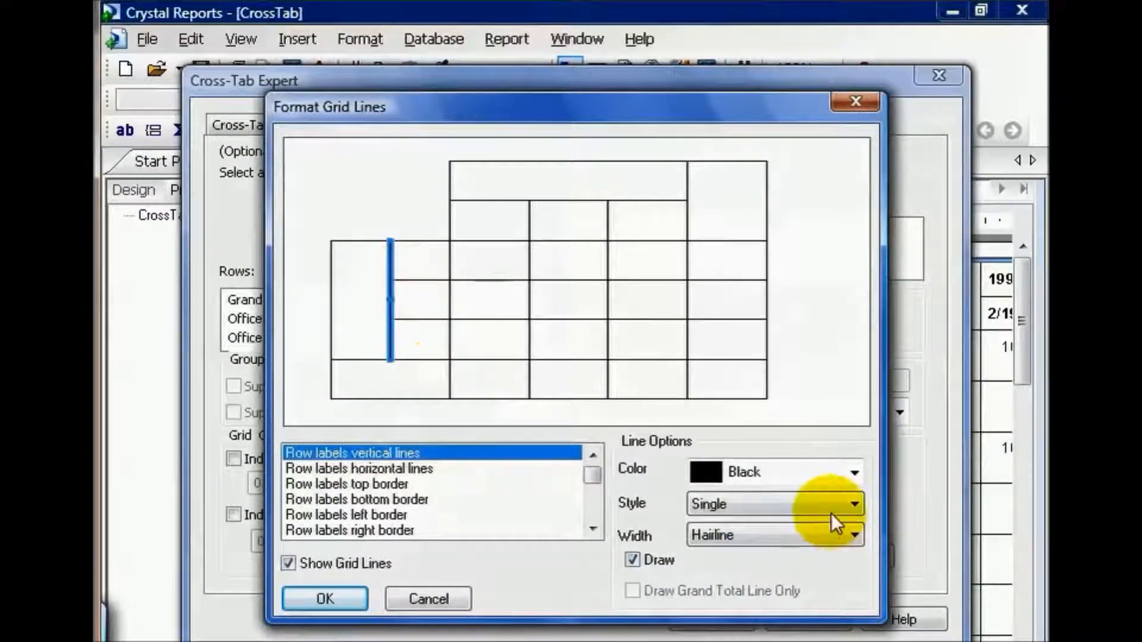
{"action": "left_click", "coordinate": [854, 505]}
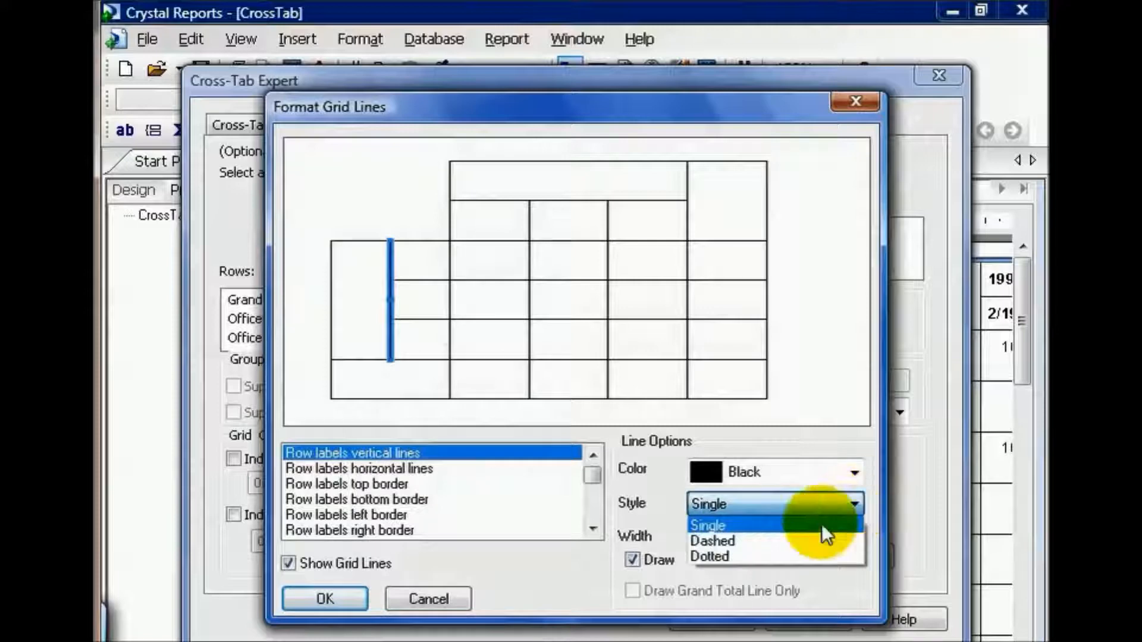
{"action": "left_click", "coordinate": [783, 540]}
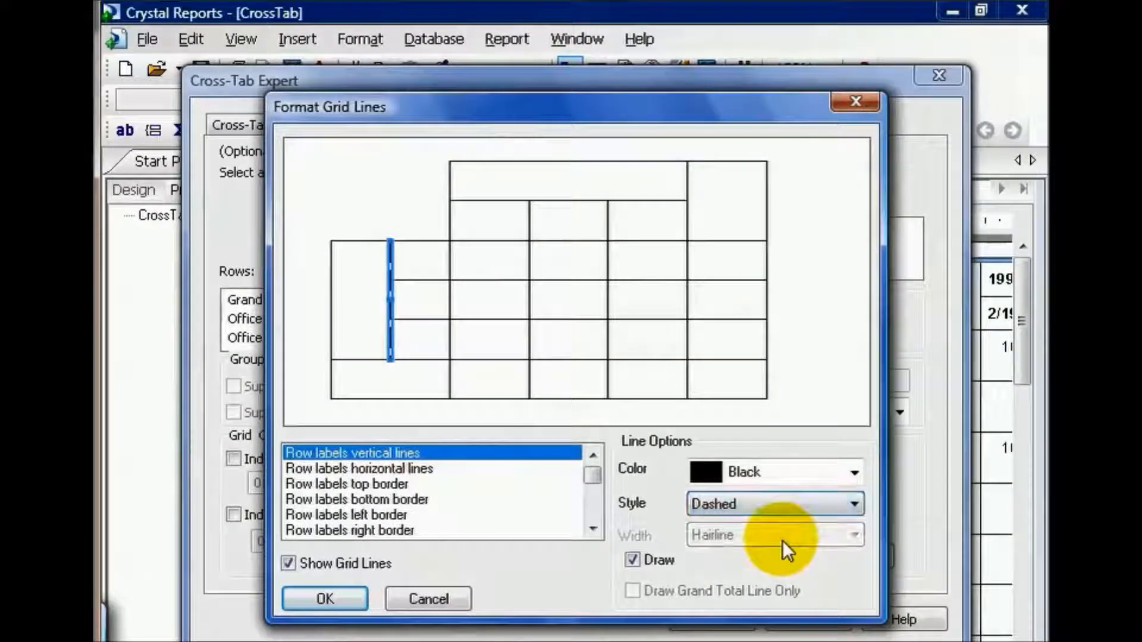
{"action": "left_click", "coordinate": [856, 503]}
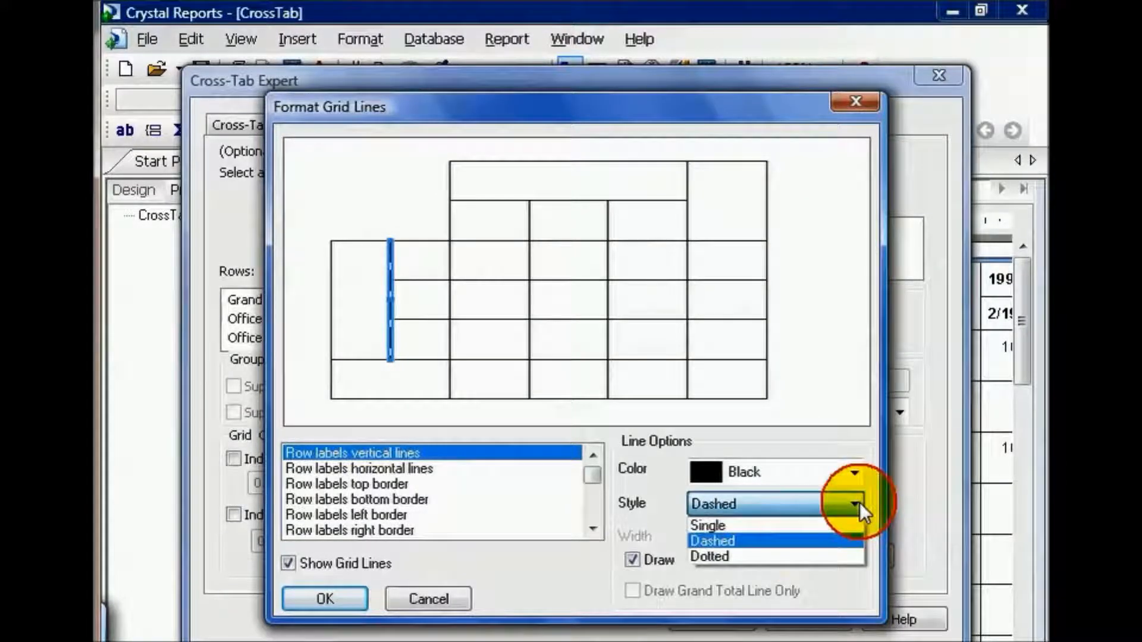
{"action": "left_click", "coordinate": [789, 557]}
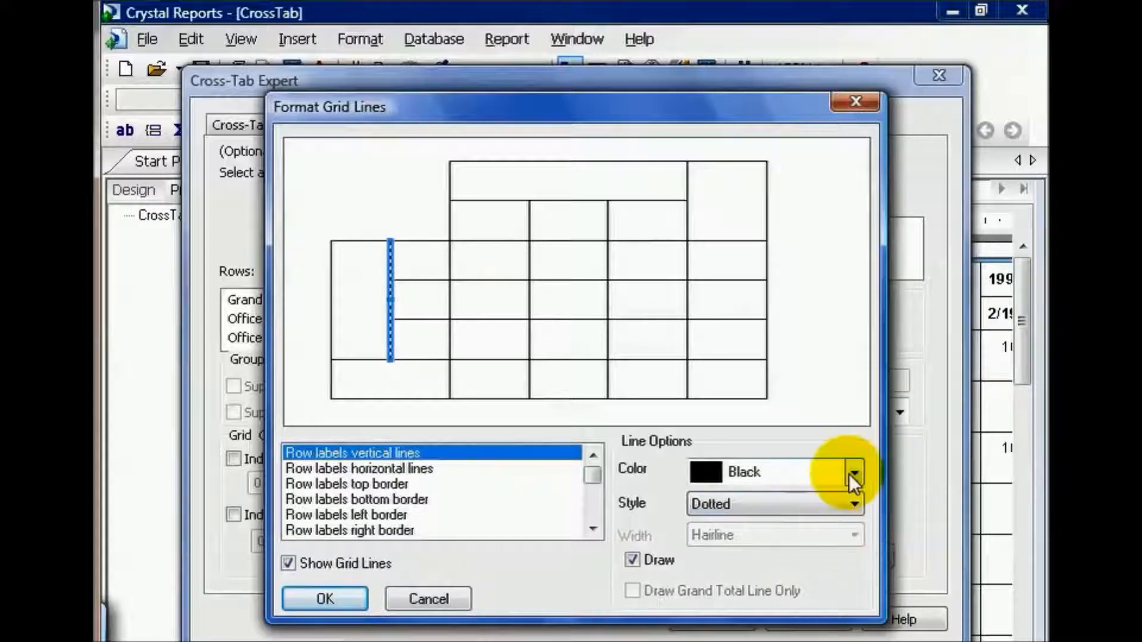
Set the style of the column labels horizontal lines to Dashed.
{"action": "left_click", "coordinate": [566, 201]}
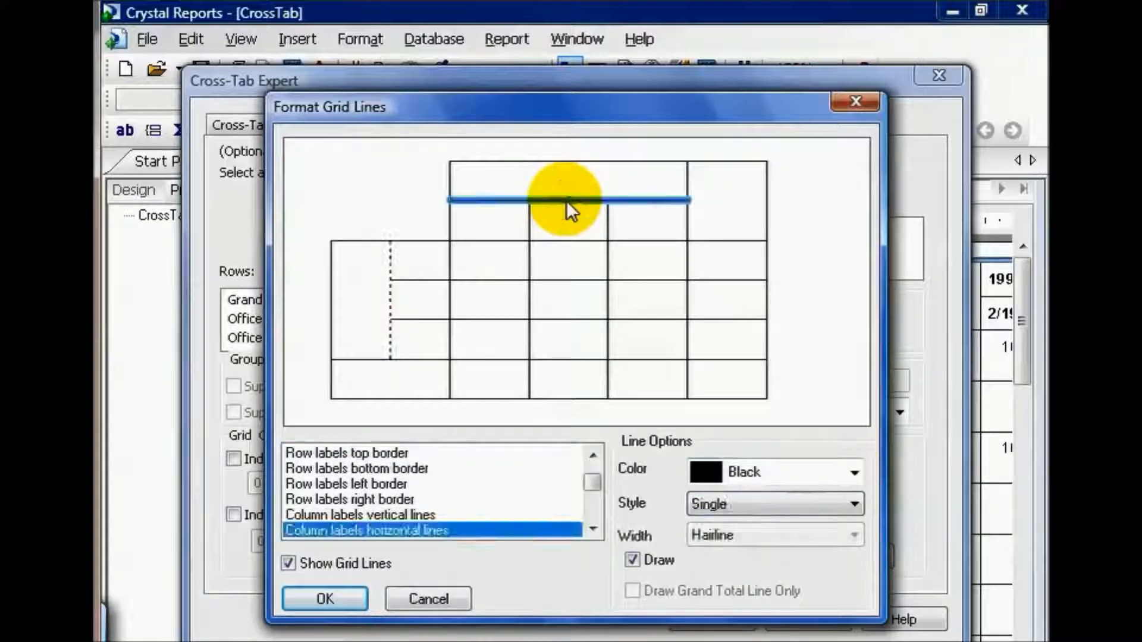
{"action": "left_click", "coordinate": [854, 504]}
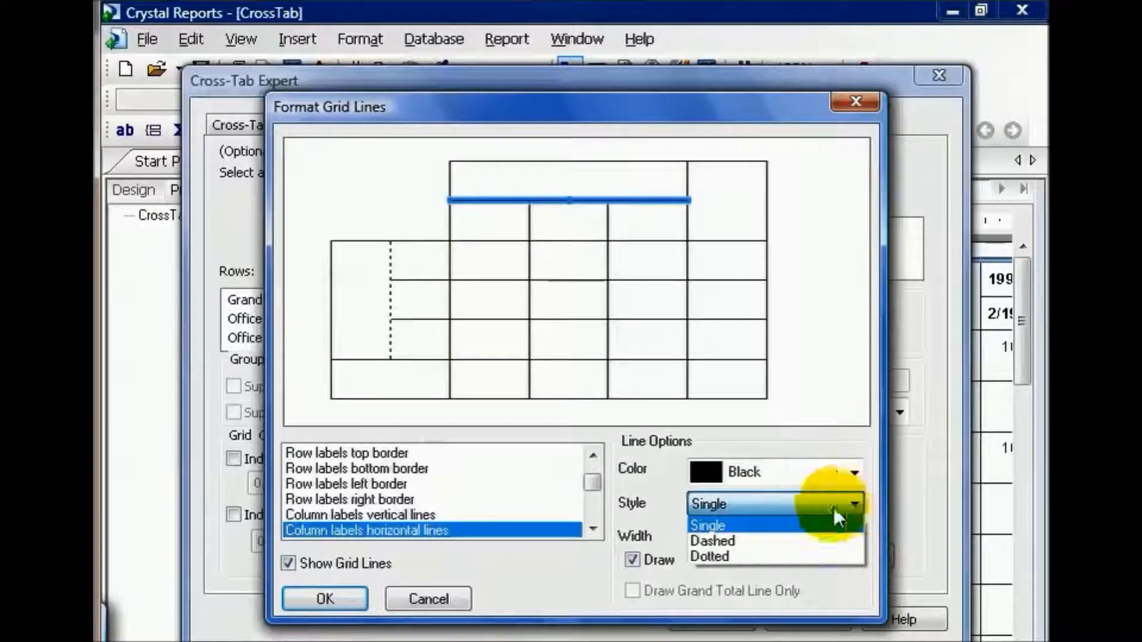
{"action": "left_click", "coordinate": [775, 543]}
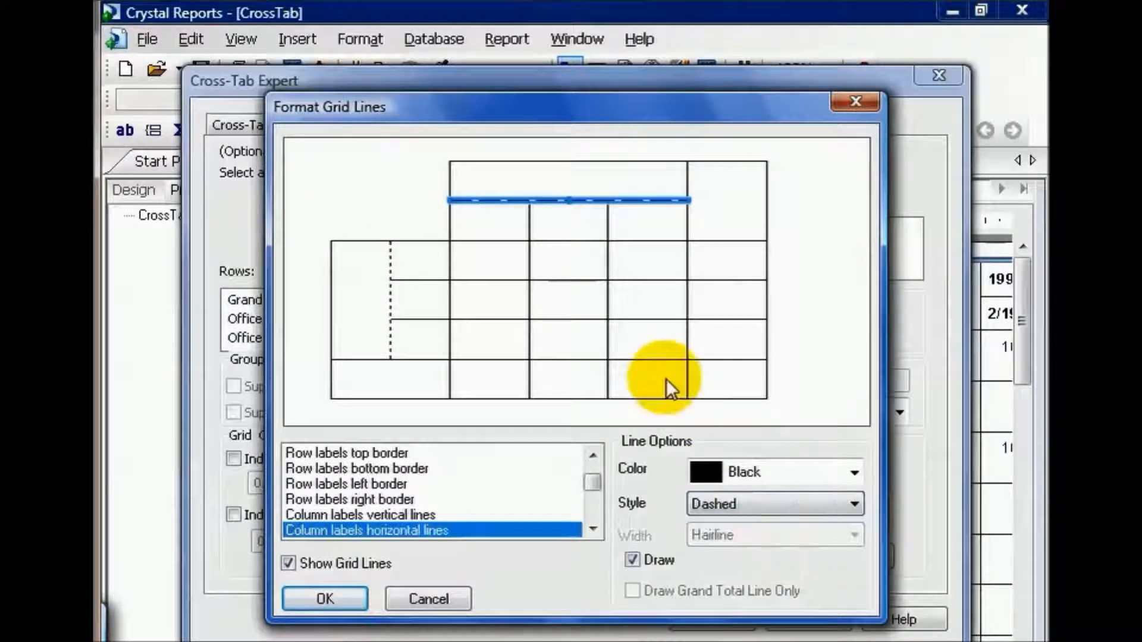
Color the cells vertical lines blue and the cells horizontal lines red.
{"action": "left_click", "coordinate": [531, 282]}
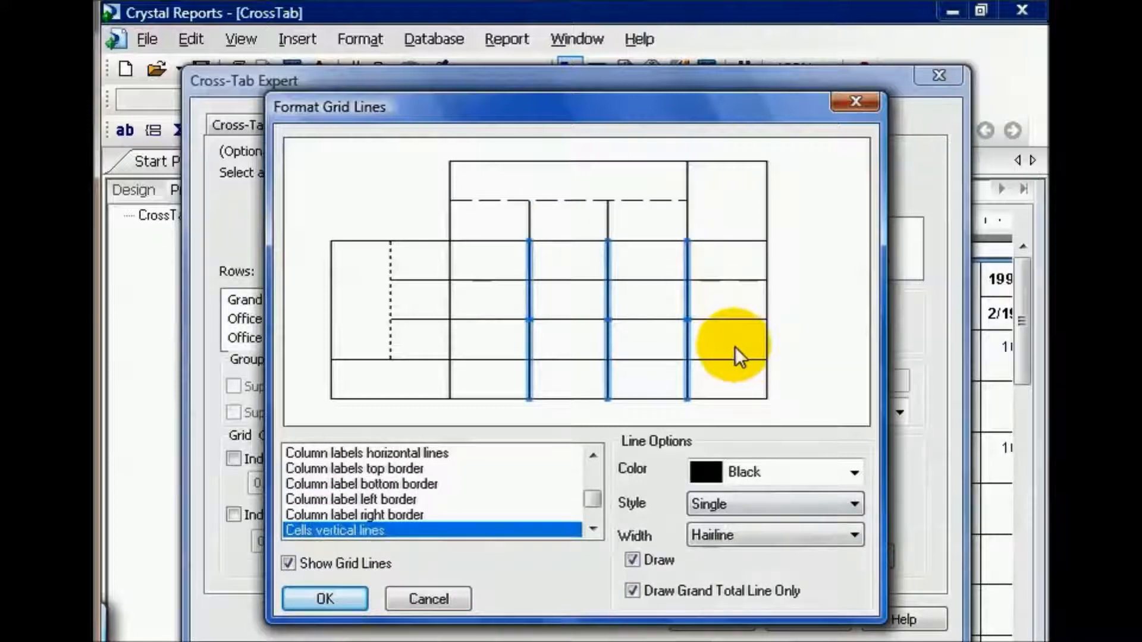
{"action": "left_click", "coordinate": [855, 473]}
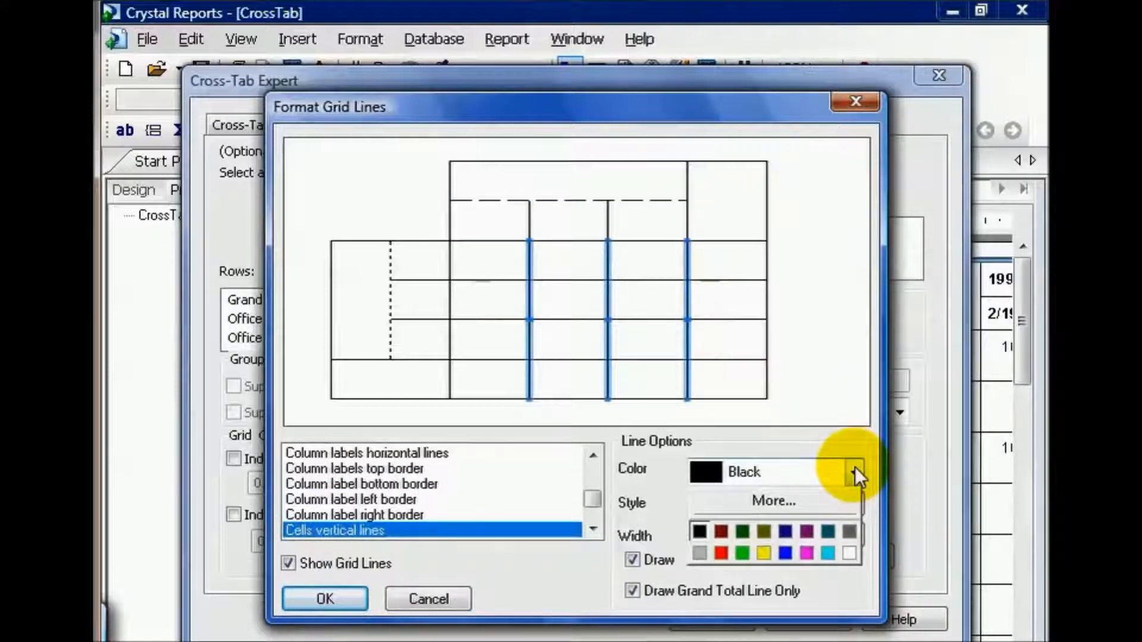
{"action": "left_click", "coordinate": [786, 551]}
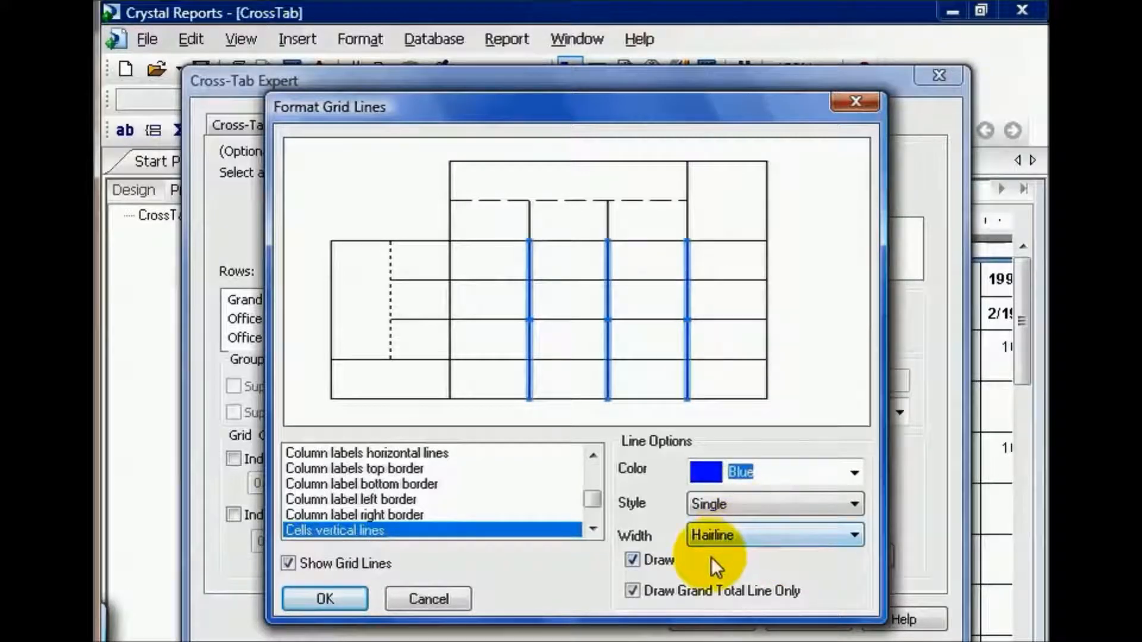
{"action": "left_click", "coordinate": [558, 359]}
{"action": "left_click", "coordinate": [855, 472]}
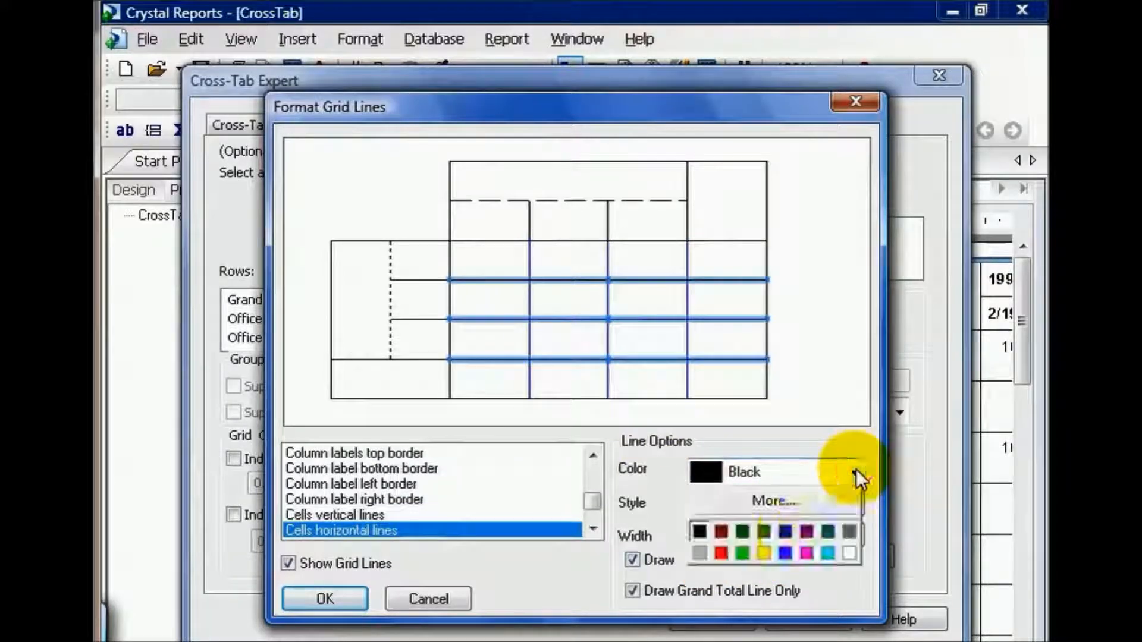
{"action": "left_click", "coordinate": [717, 552]}
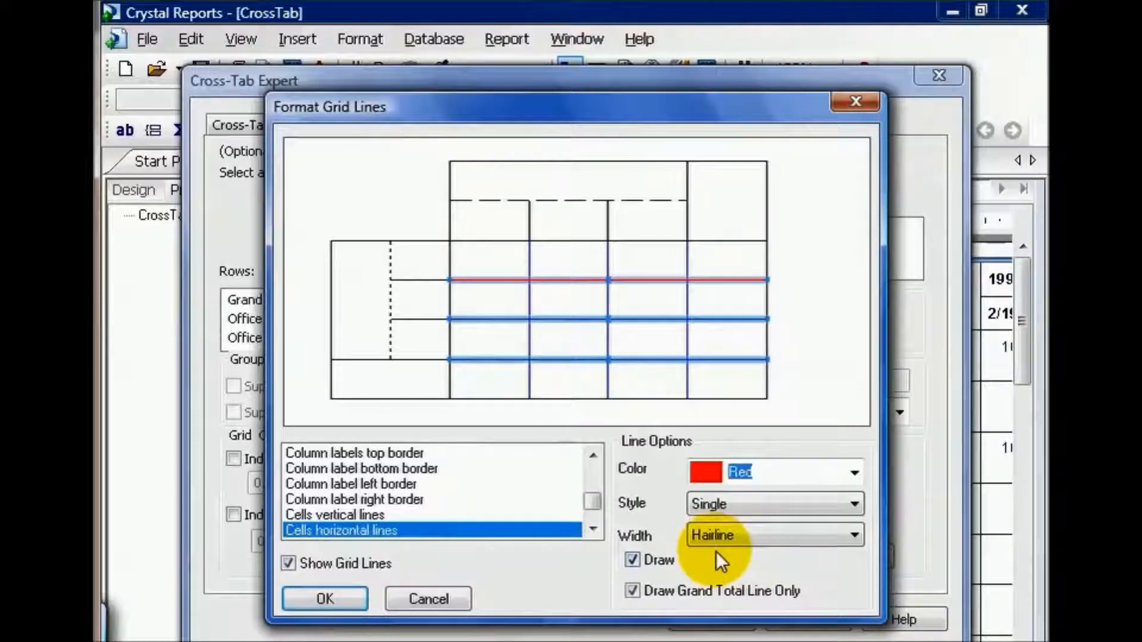
{"action": "left_click", "coordinate": [854, 536]}
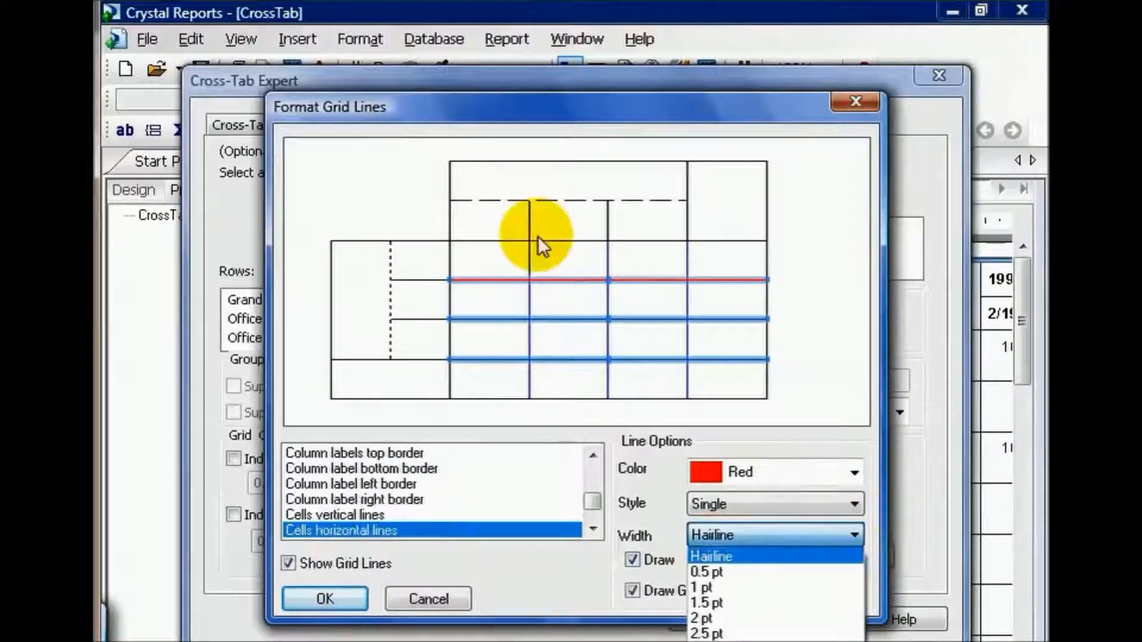
Set the column labels horizontal lines to Single style with 2.5 pt width and apply the grid line formatting to the cross-tab.
{"action": "left_click", "coordinate": [494, 201]}
{"action": "left_click", "coordinate": [494, 201]}
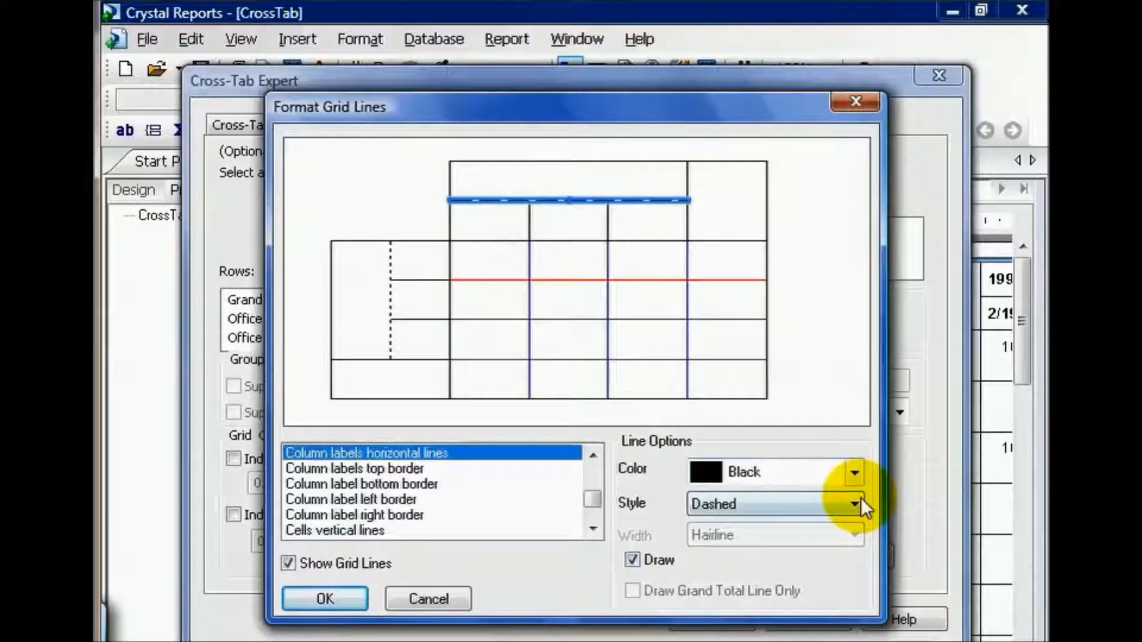
{"action": "left_click", "coordinate": [854, 503]}
{"action": "left_click", "coordinate": [801, 523]}
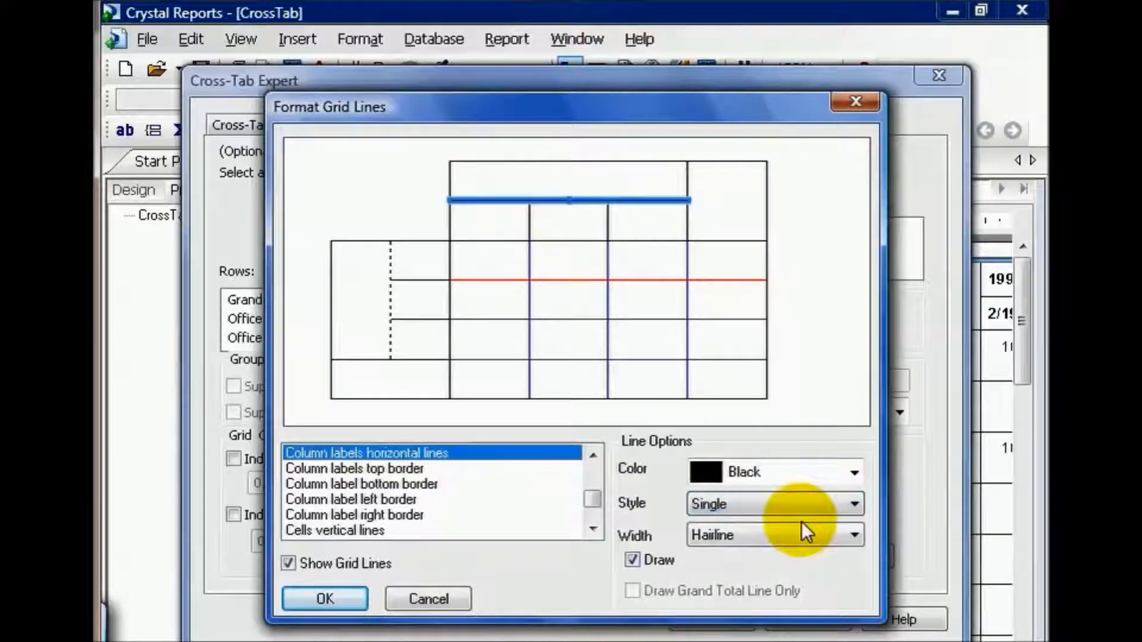
{"action": "left_click", "coordinate": [855, 535]}
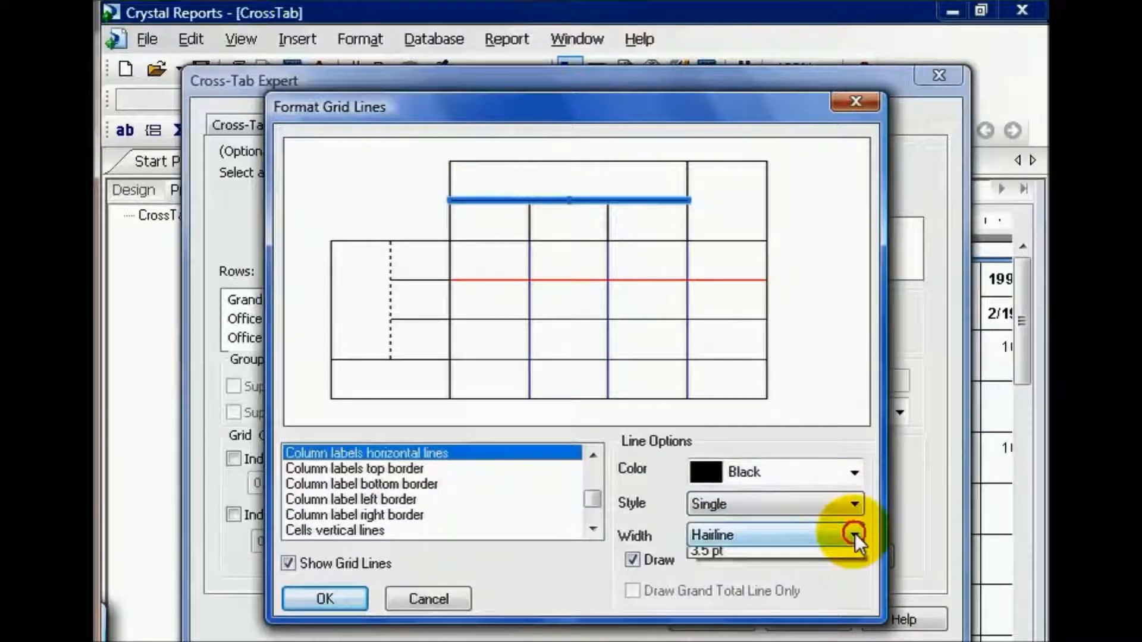
{"action": "left_click", "coordinate": [803, 634]}
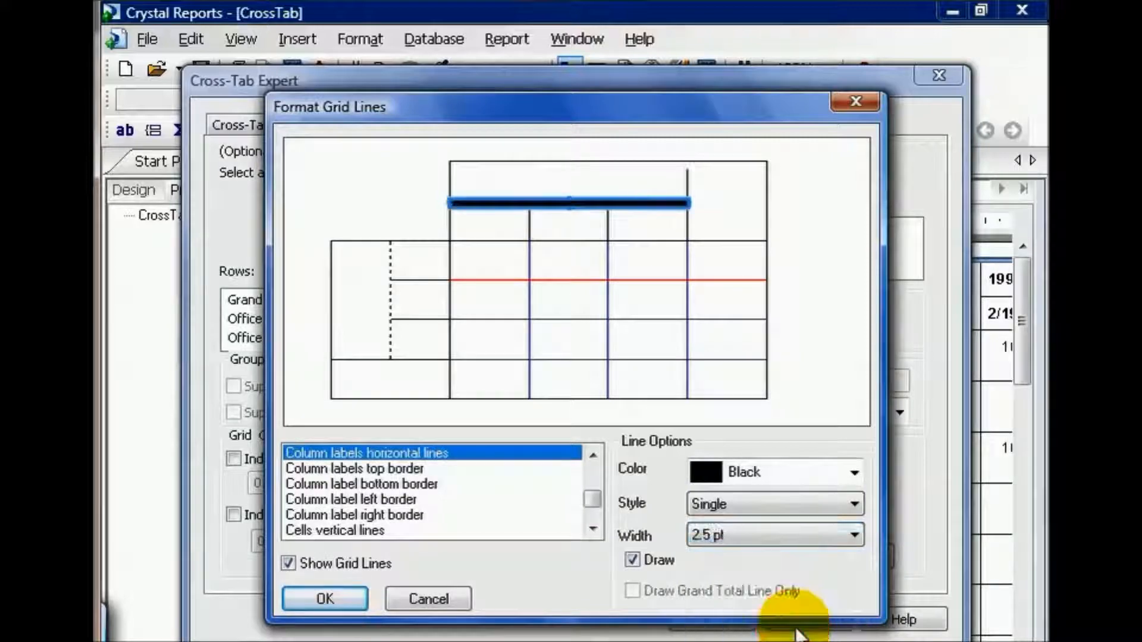
{"action": "left_click", "coordinate": [325, 599]}
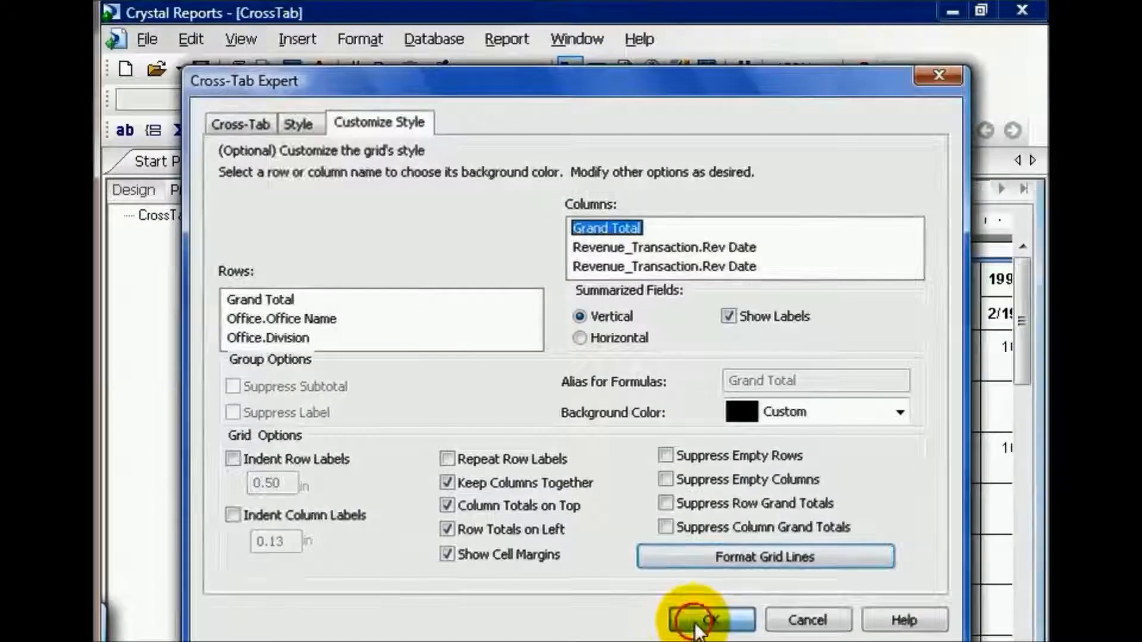
{"action": "left_click", "coordinate": [708, 619]}
{"action": "mouse_move", "coordinate": [363, 641]}
{"action": "left_mouse_down"}
{"action": "mouse_move", "coordinate": [970, 641]}
{"action": "mouse_move", "coordinate": [343, 640]}
{"action": "left_mouse_up"}
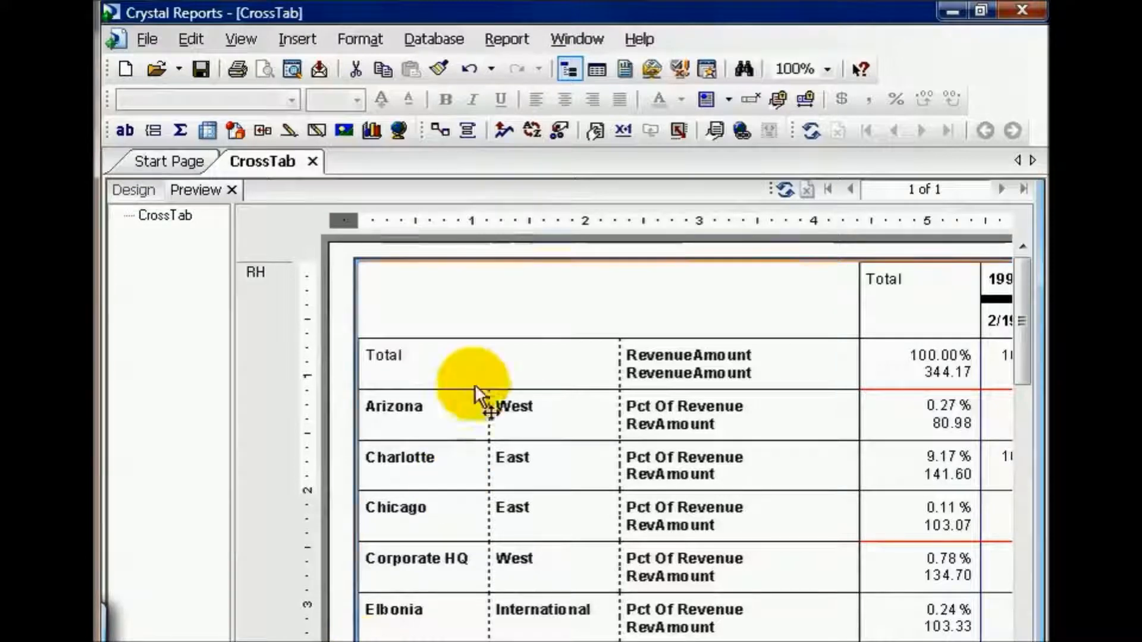
Customize the cross-tab's style so its summarized fields are arranged horizontally instead of vertically, and apply the change.
{"action": "right_click", "coordinate": [454, 299]}
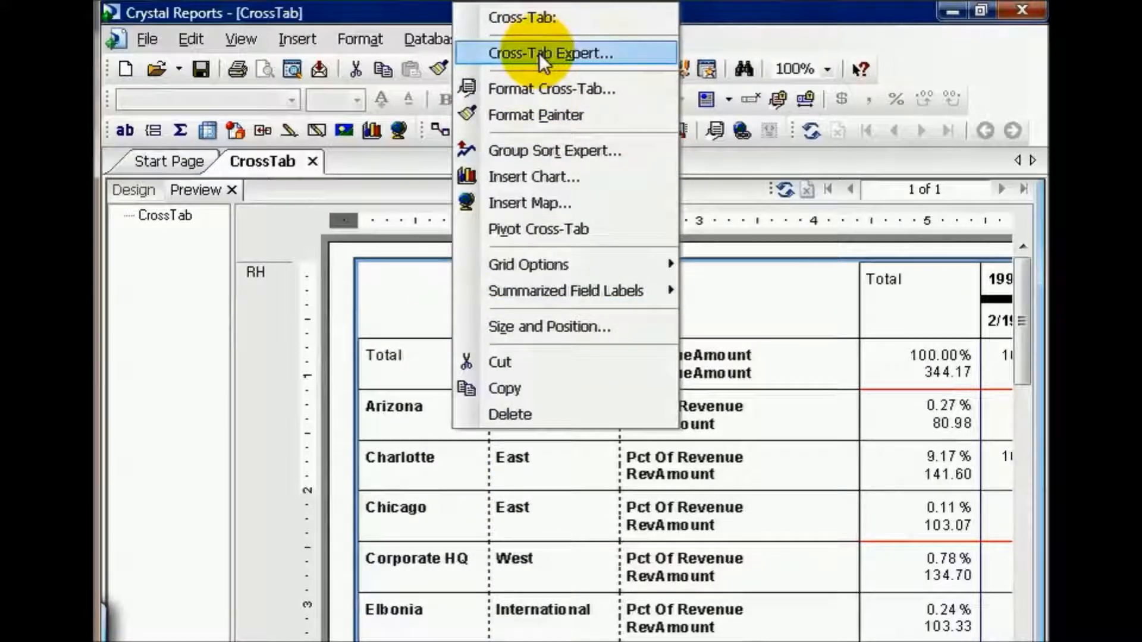
{"action": "left_click", "coordinate": [390, 280]}
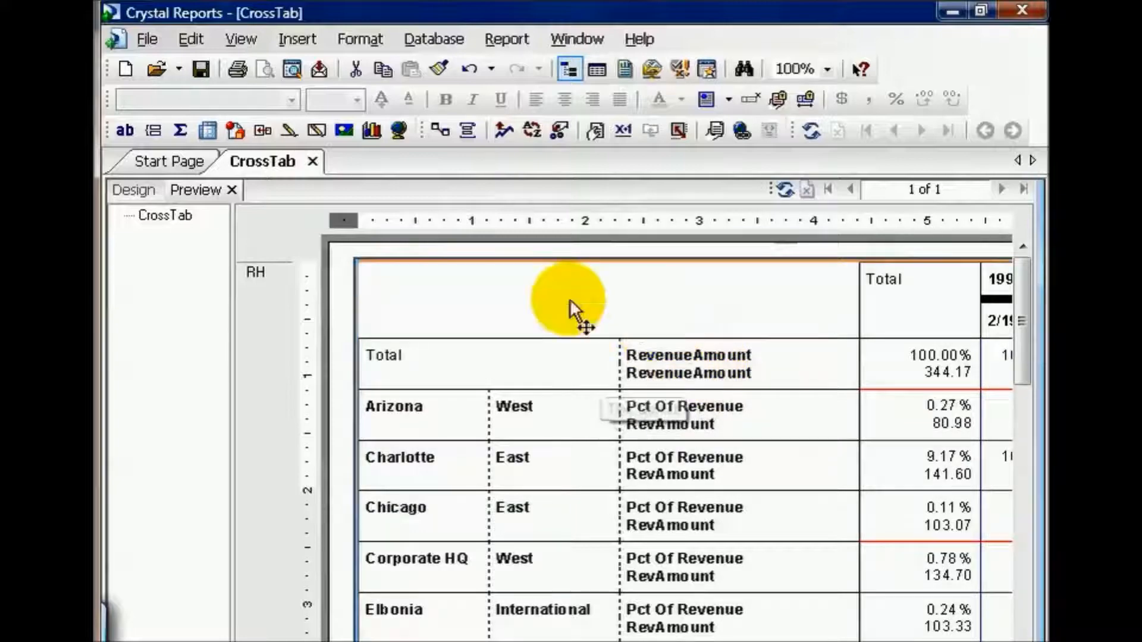
{"action": "right_click", "coordinate": [539, 301]}
{"action": "left_click", "coordinate": [622, 56]}
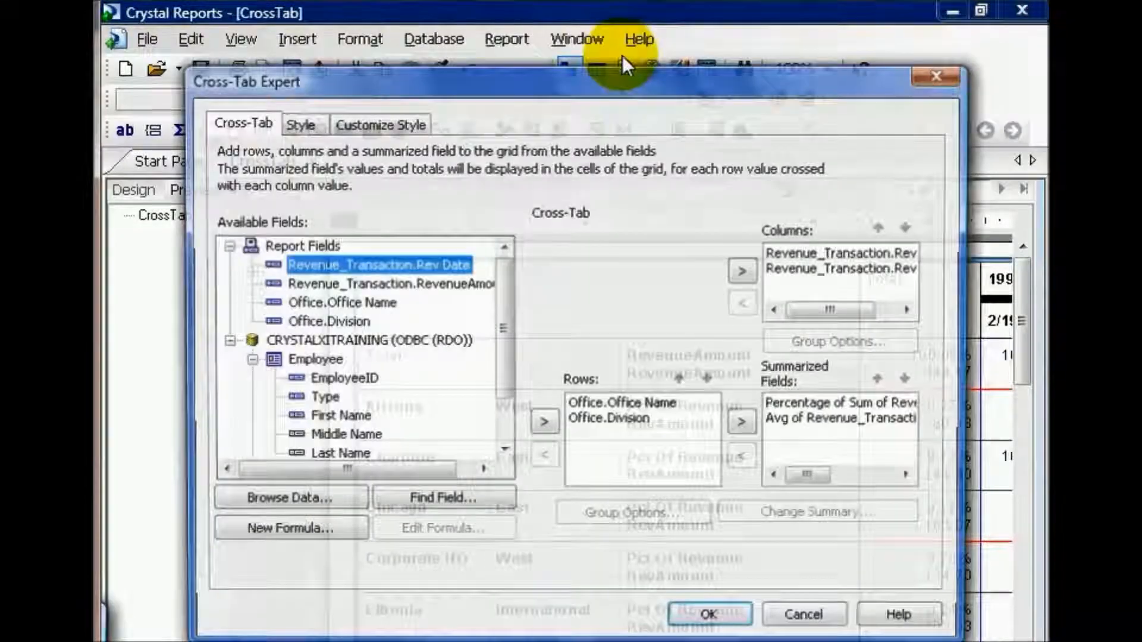
{"action": "left_click", "coordinate": [373, 122]}
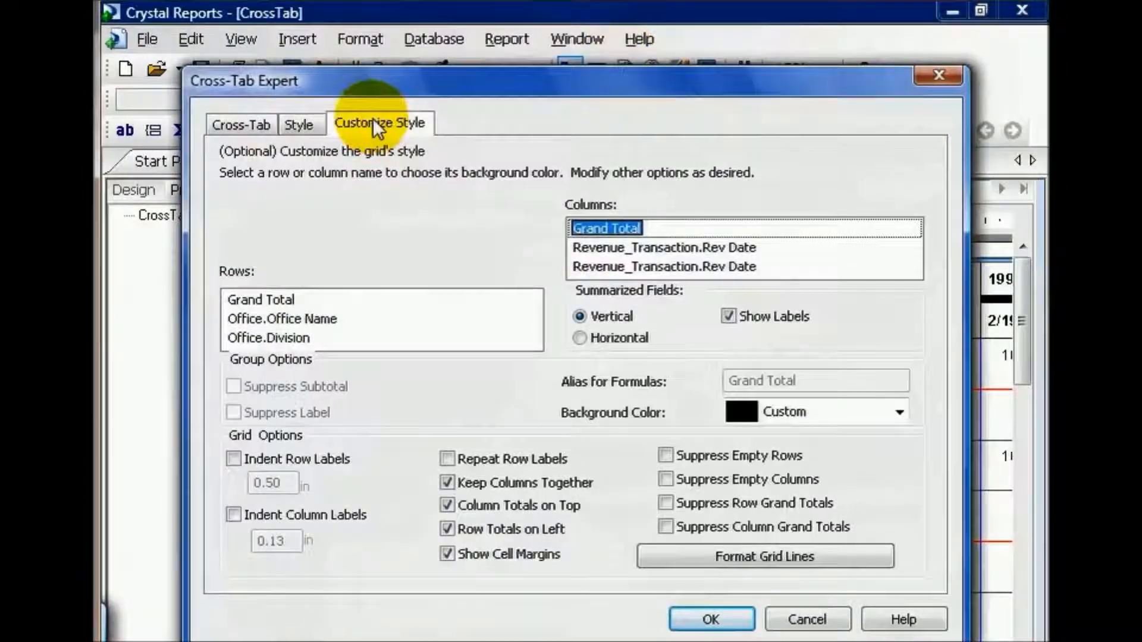
{"action": "left_click", "coordinate": [580, 338]}
{"action": "left_click", "coordinate": [705, 620]}
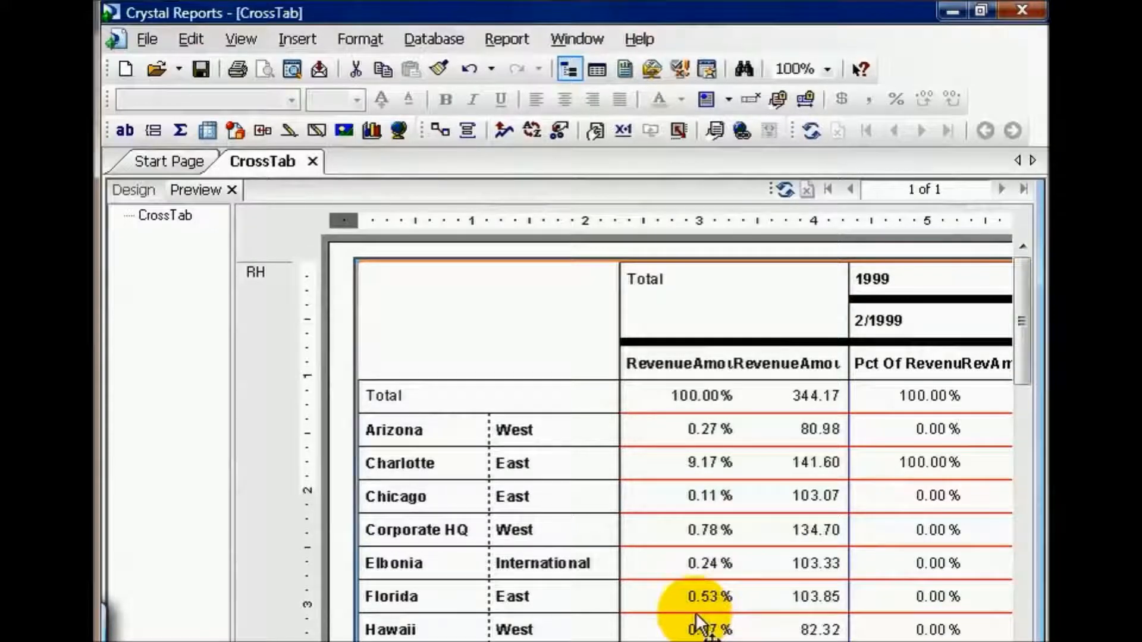
{"action": "left_click", "coordinate": [631, 494]}
{"action": "left_click", "coordinate": [408, 428]}
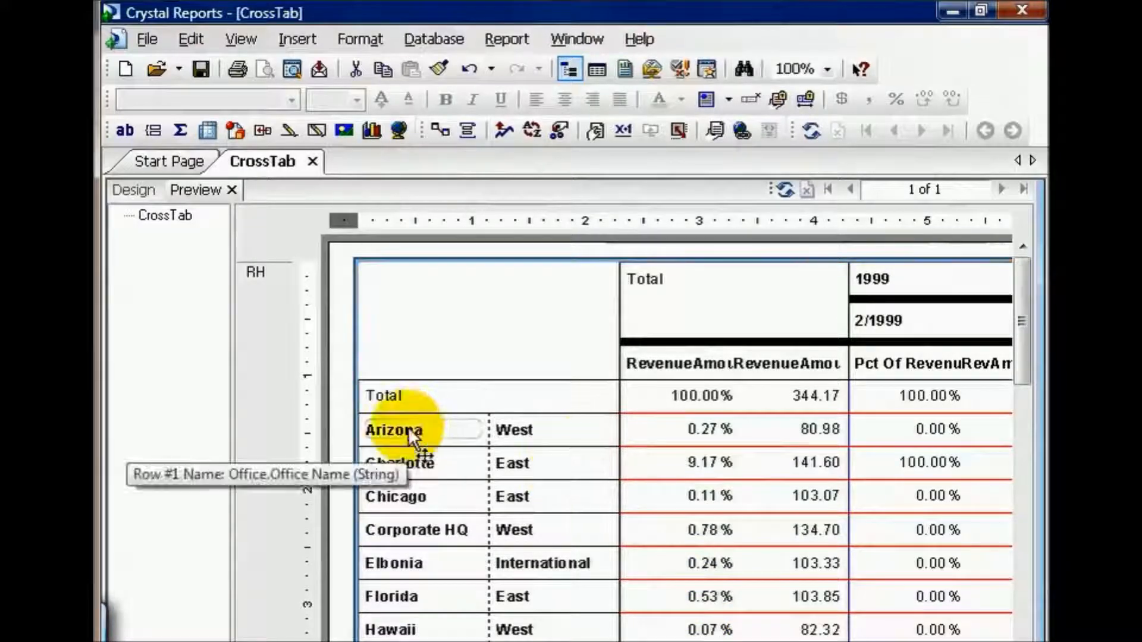
{"action": "left_click_drag", "start_coordinate": [407, 428], "coordinate": [826, 491]}
{"action": "mouse_move", "coordinate": [356, 641]}
{"action": "left_mouse_down"}
{"action": "mouse_move", "coordinate": [384, 641]}
{"action": "mouse_move", "coordinate": [348, 641]}
{"action": "left_mouse_up"}
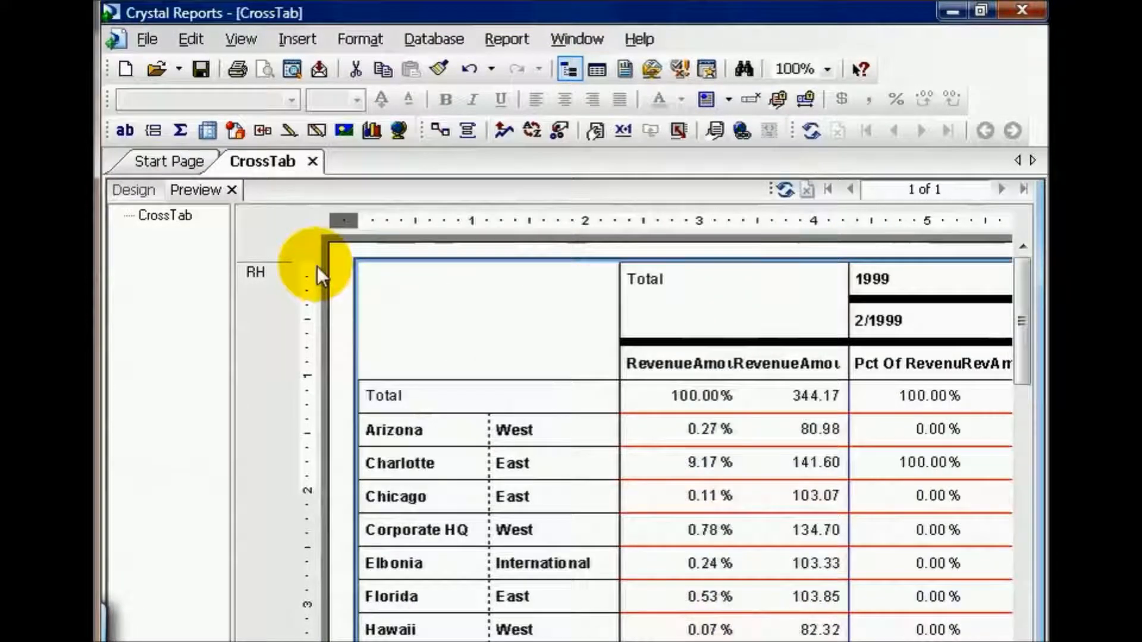